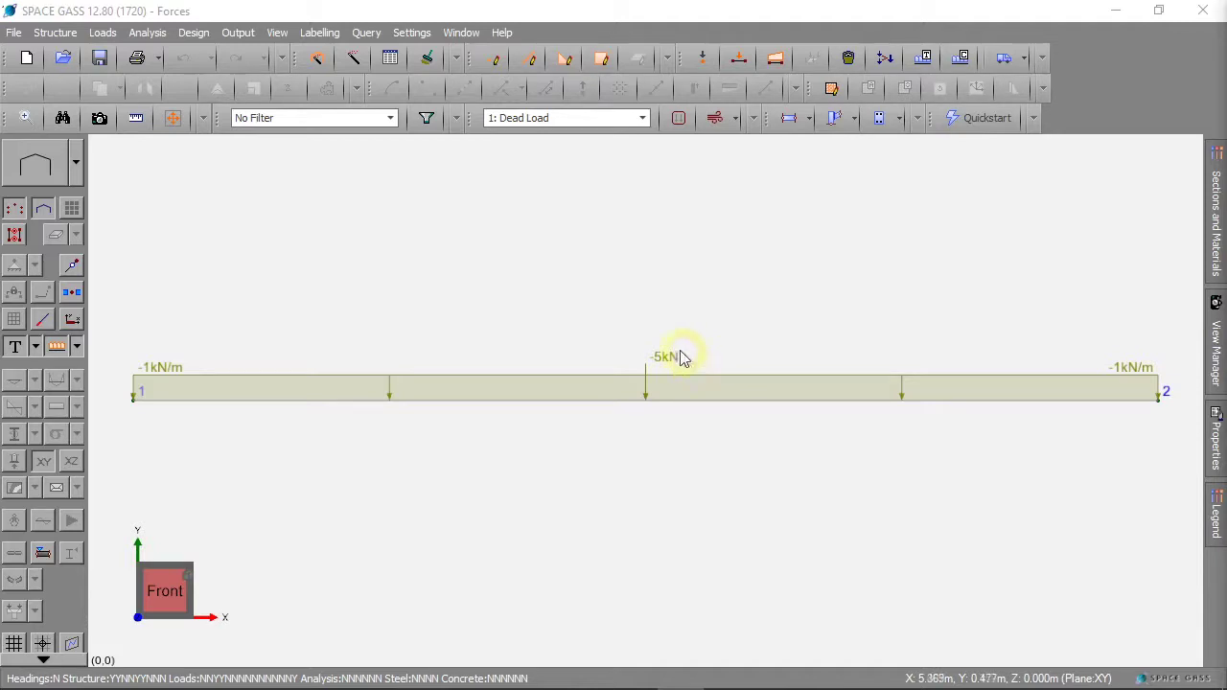
Attempt a linear static analysis and dismiss the missing-restraints error.
{"action": "left_click", "coordinate": [147, 33]}
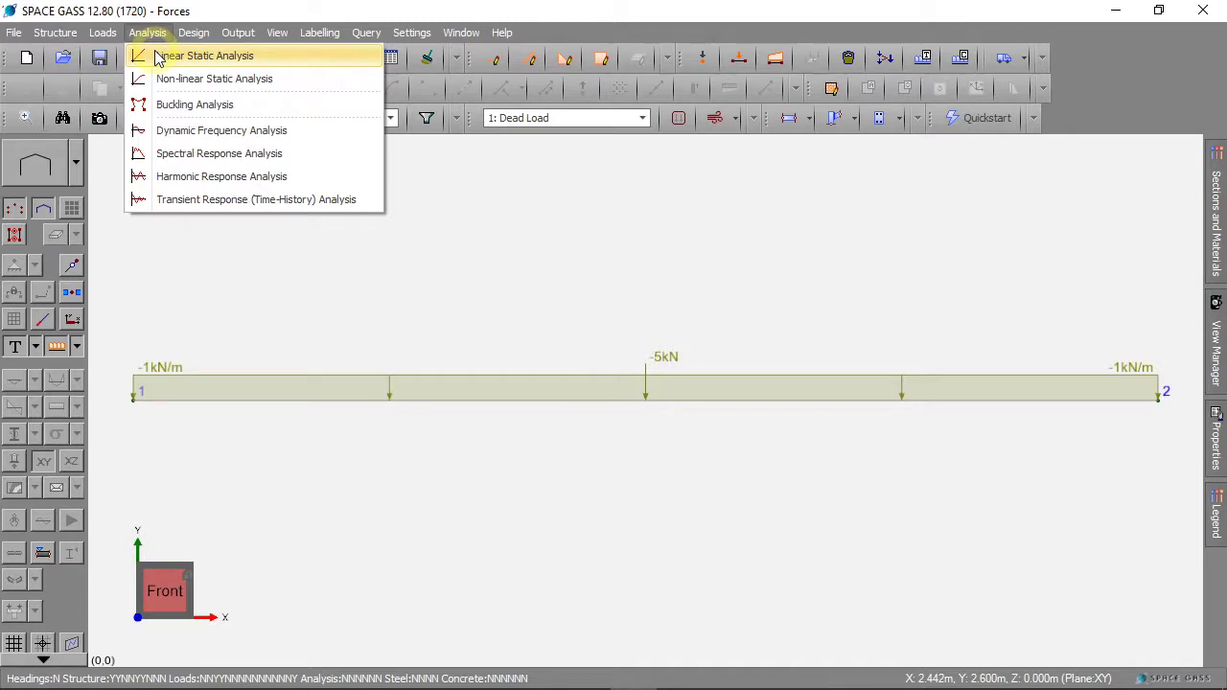
{"action": "left_click", "coordinate": [158, 57]}
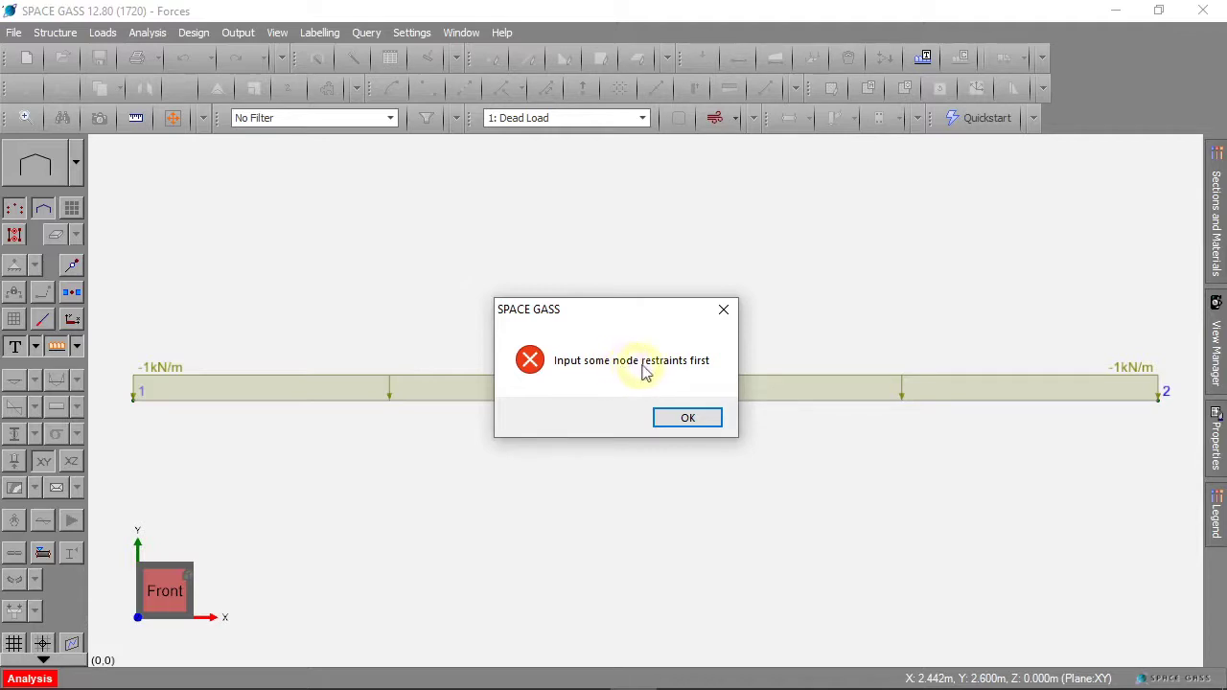
{"action": "left_click", "coordinate": [686, 418]}
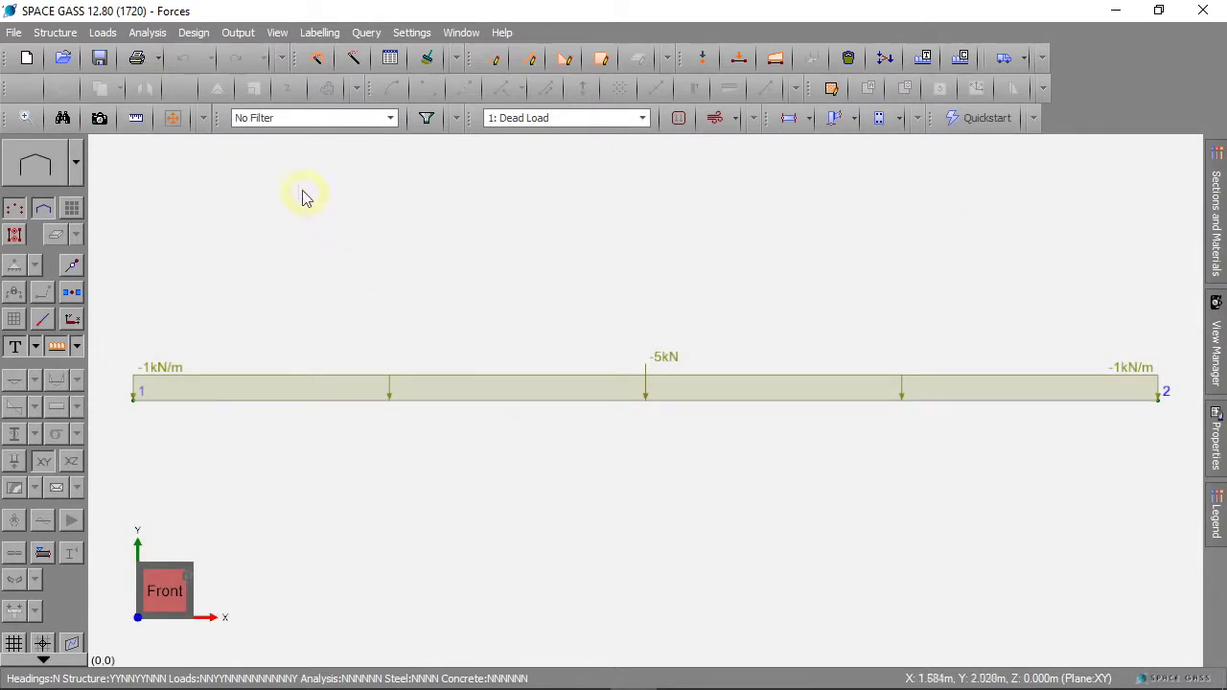
Open the Node Restraints datasheet from the Structure menu.
{"action": "left_click", "coordinate": [60, 33]}
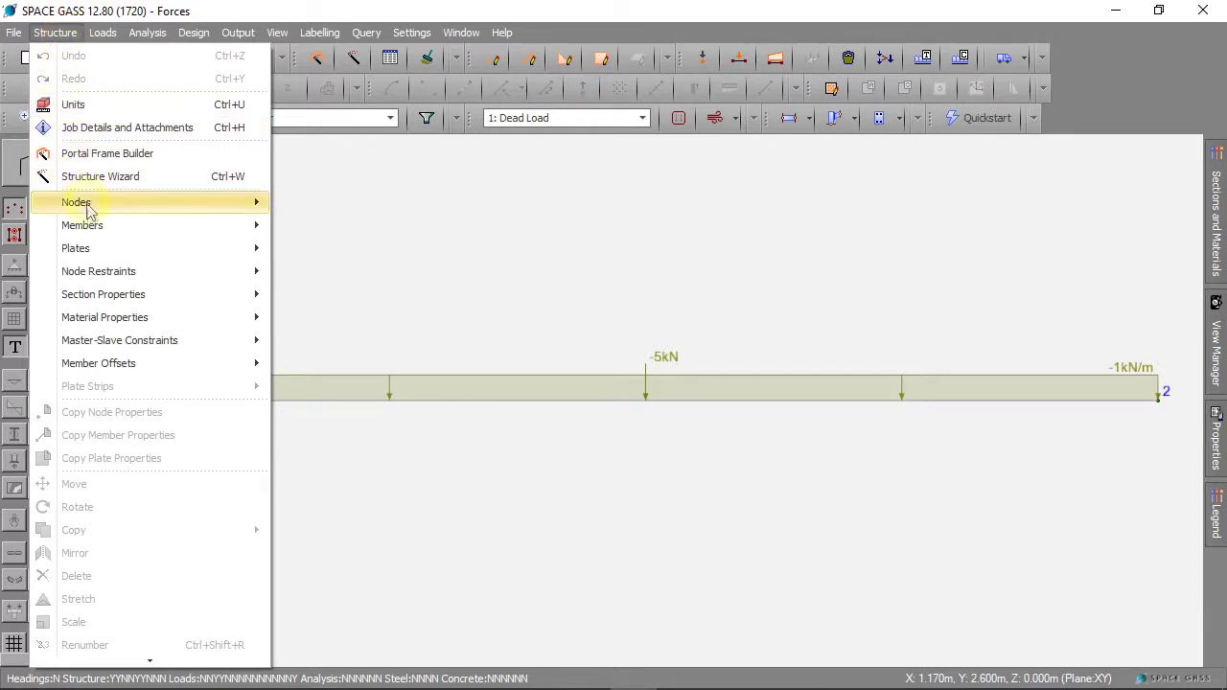
{"action": "mouse_move", "coordinate": [111, 276]}
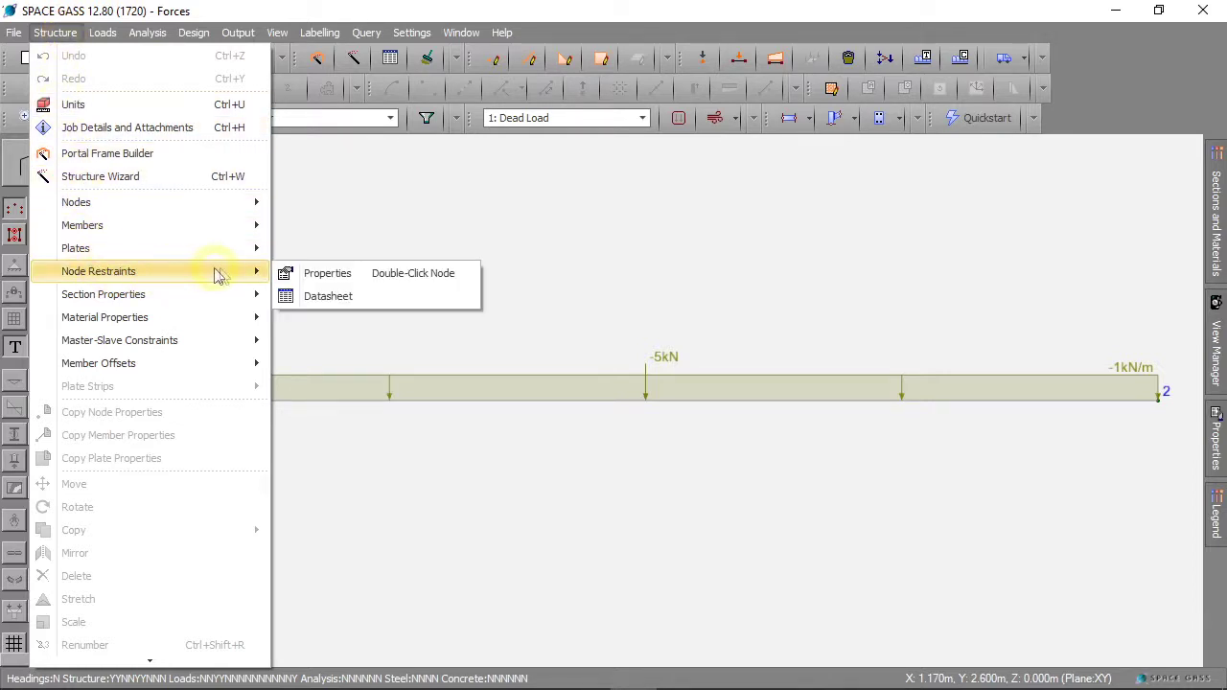
{"action": "left_click", "coordinate": [329, 300]}
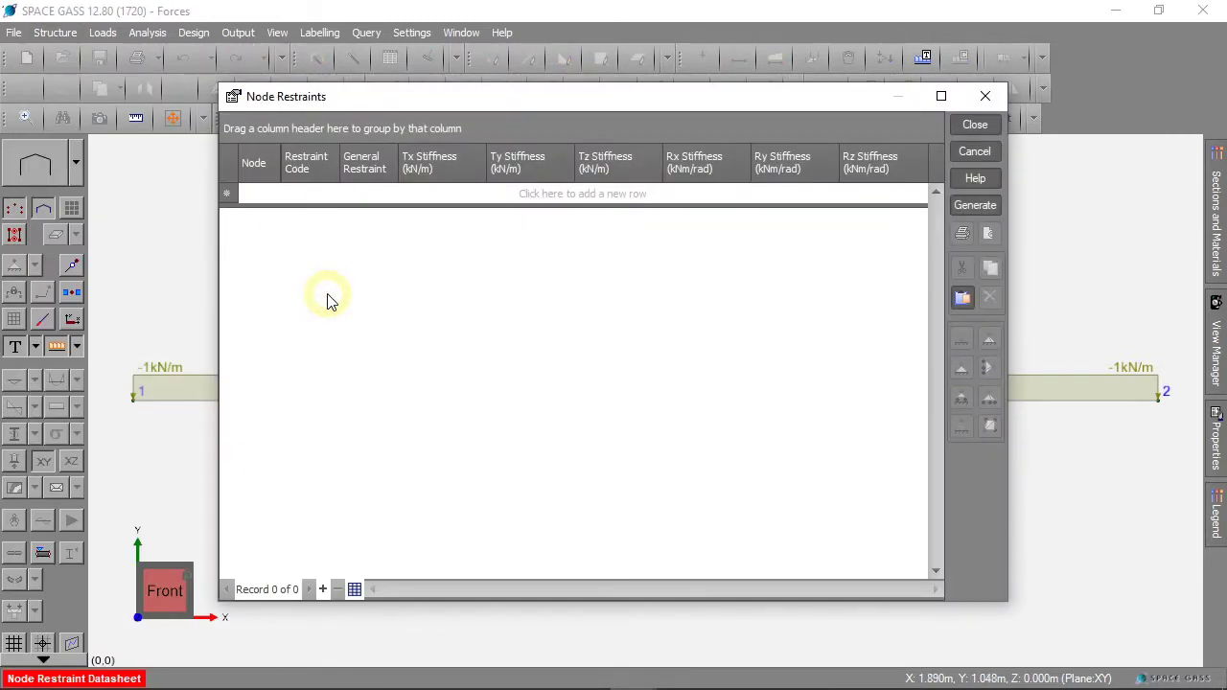
Add a row for node 1 and assign it the FFFFRR pinned restraint code.
{"action": "left_click", "coordinate": [263, 194]}
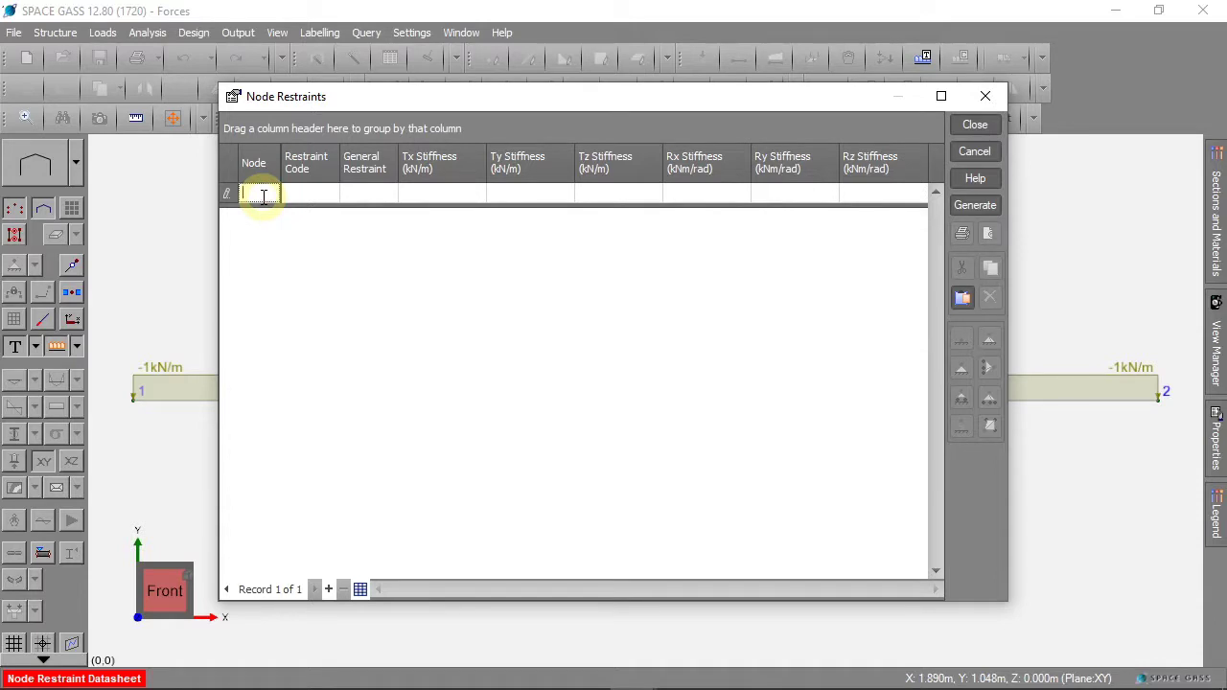
{"action": "type", "text": "1"}
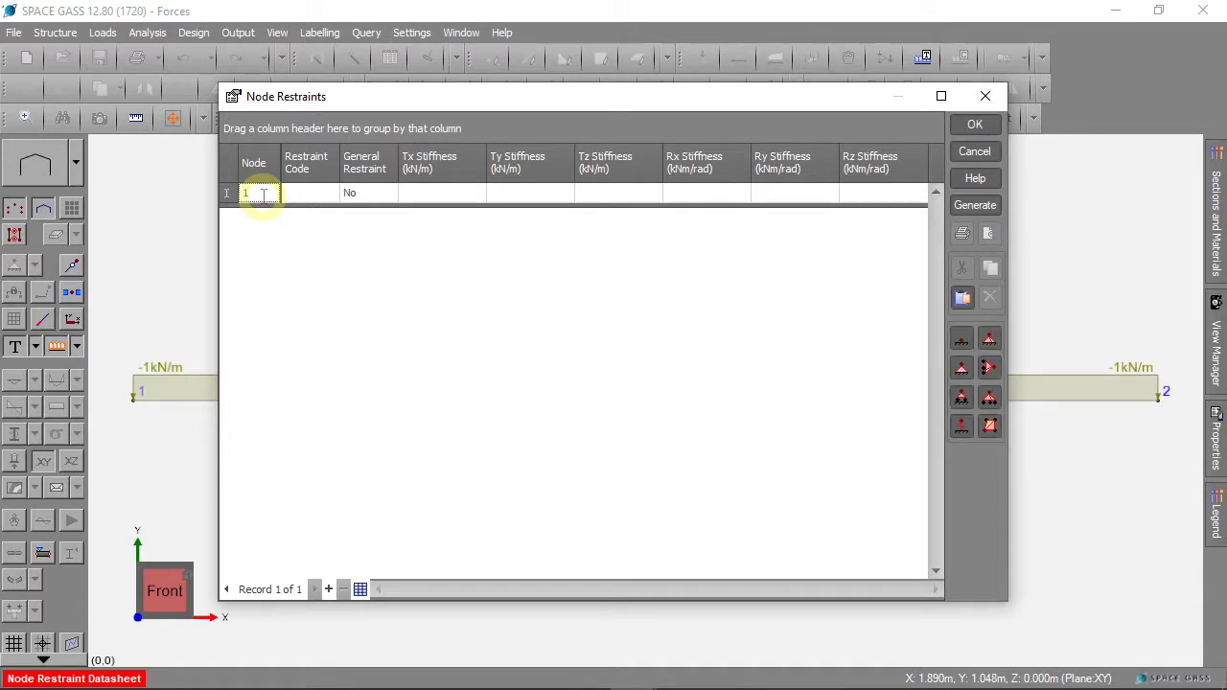
{"action": "left_click", "coordinate": [303, 198]}
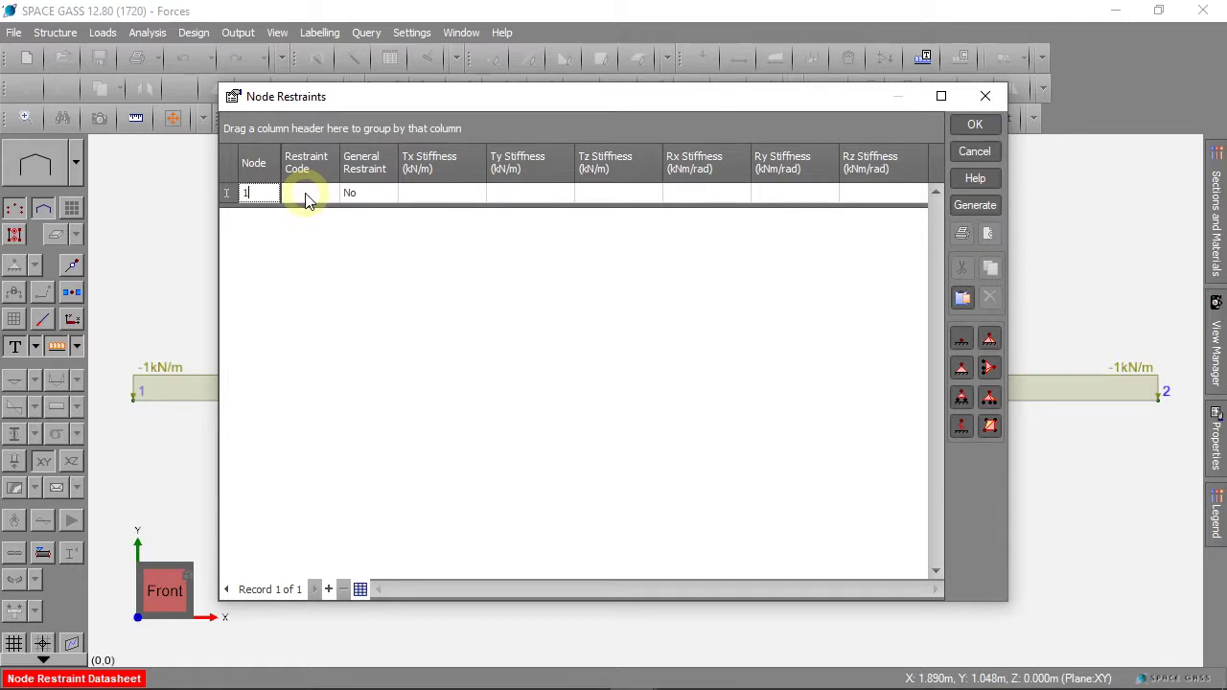
{"action": "left_click", "coordinate": [963, 372]}
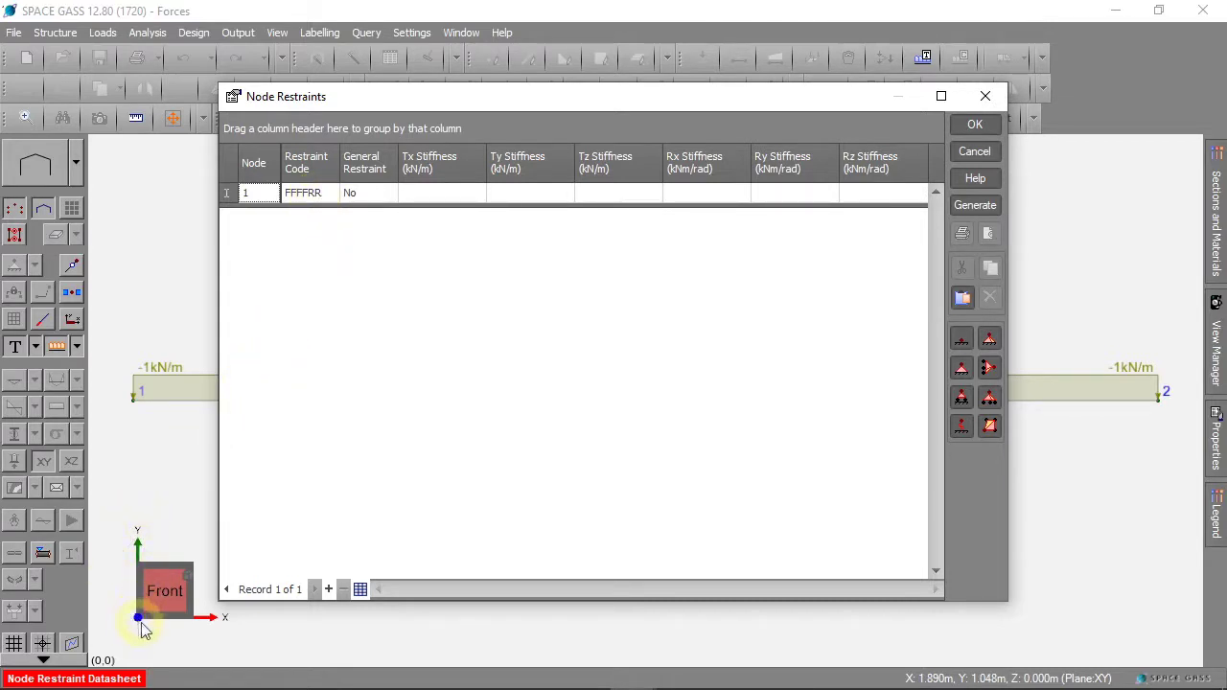
Add node 2 with the RFFRRR roller restraint code and confirm the restraints table.
{"action": "left_click", "coordinate": [393, 272]}
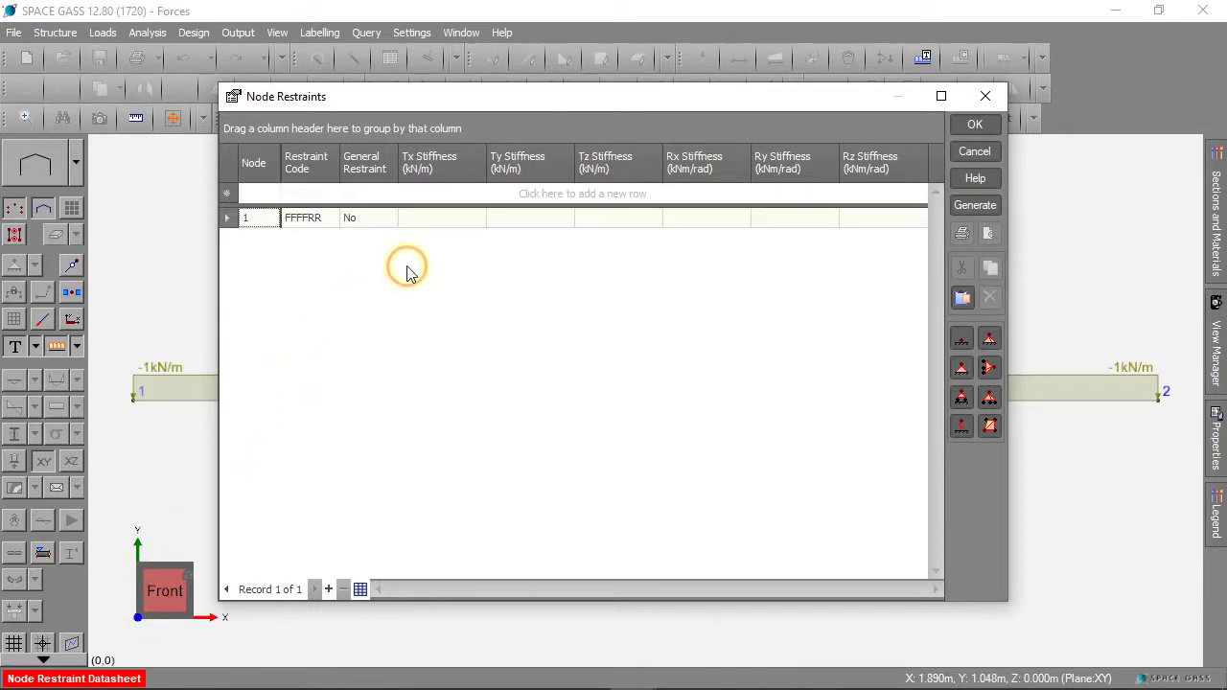
{"action": "left_click", "coordinate": [262, 195]}
{"action": "type", "text": "2"}
{"action": "left_click", "coordinate": [297, 198]}
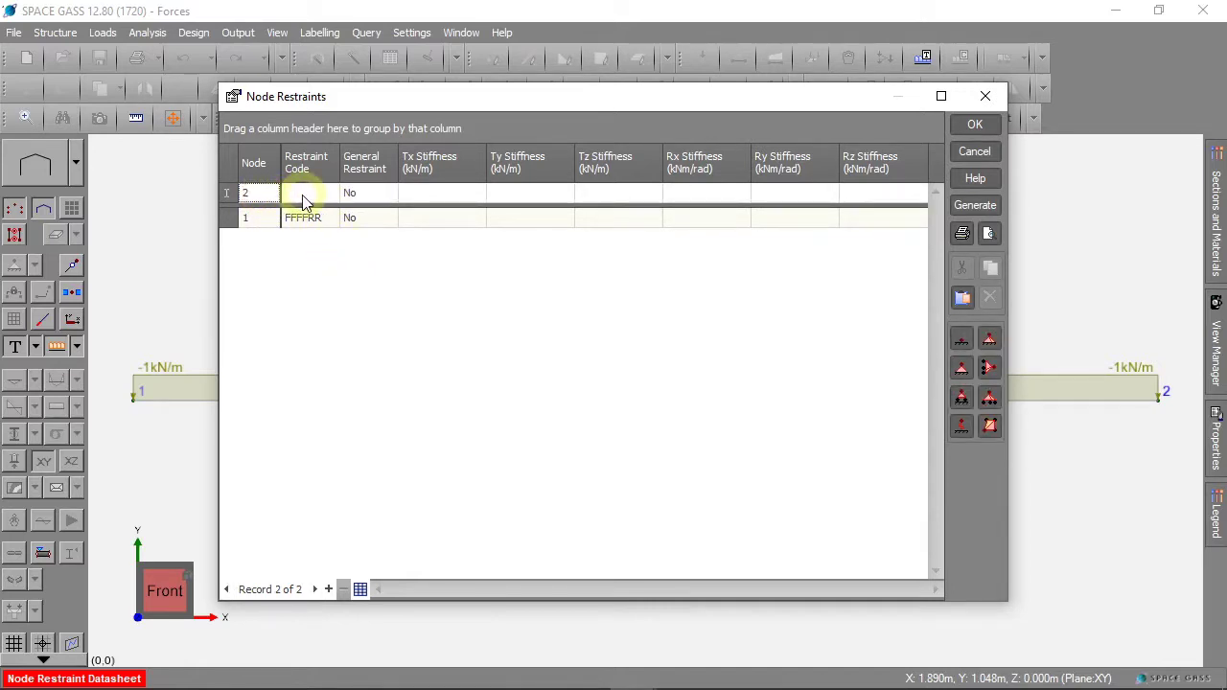
{"action": "left_click", "coordinate": [303, 196]}
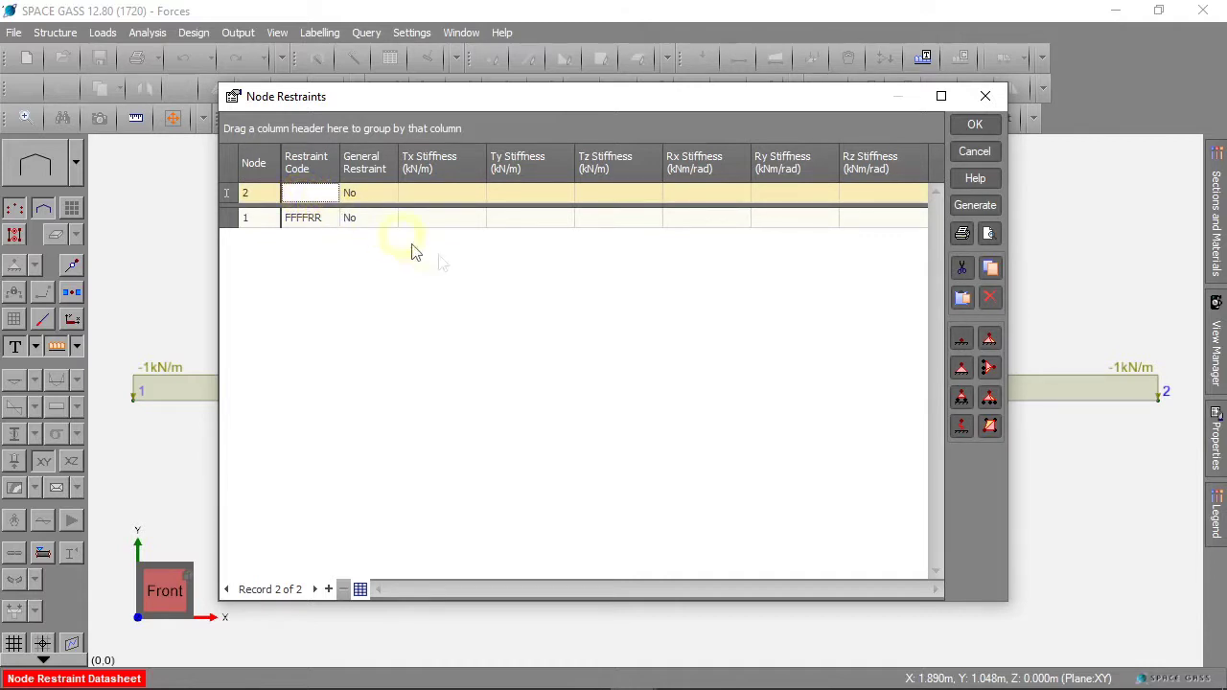
{"action": "left_click", "coordinate": [962, 401]}
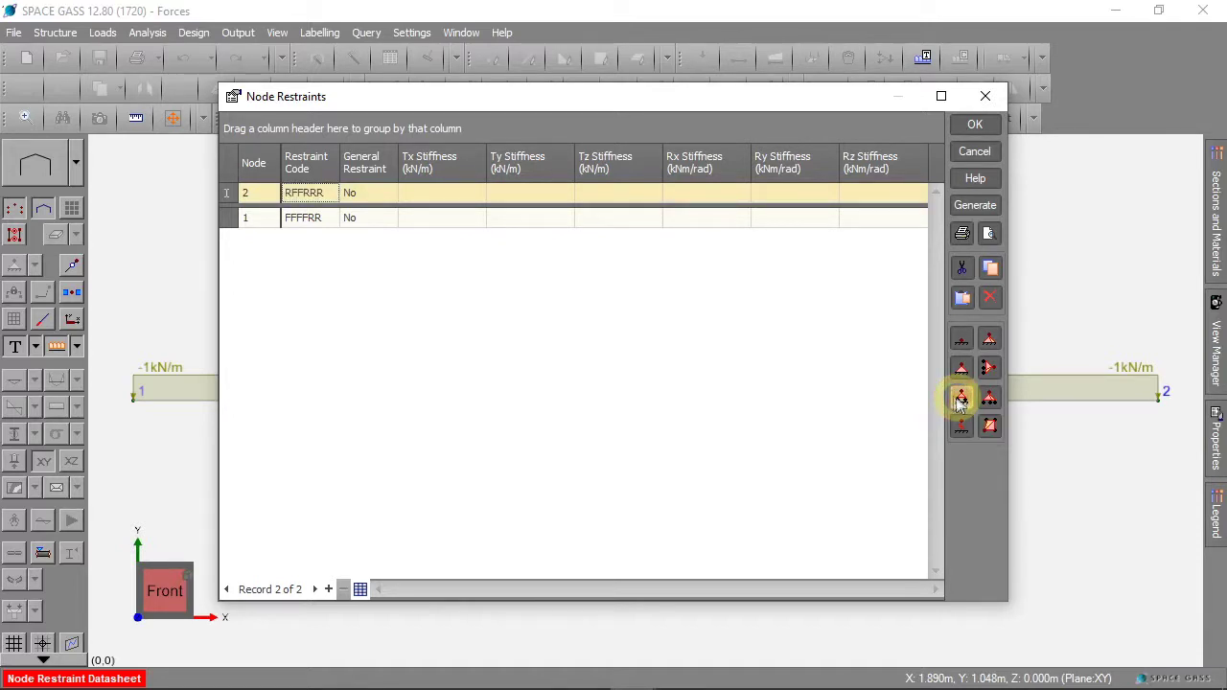
{"action": "left_click", "coordinate": [991, 124]}
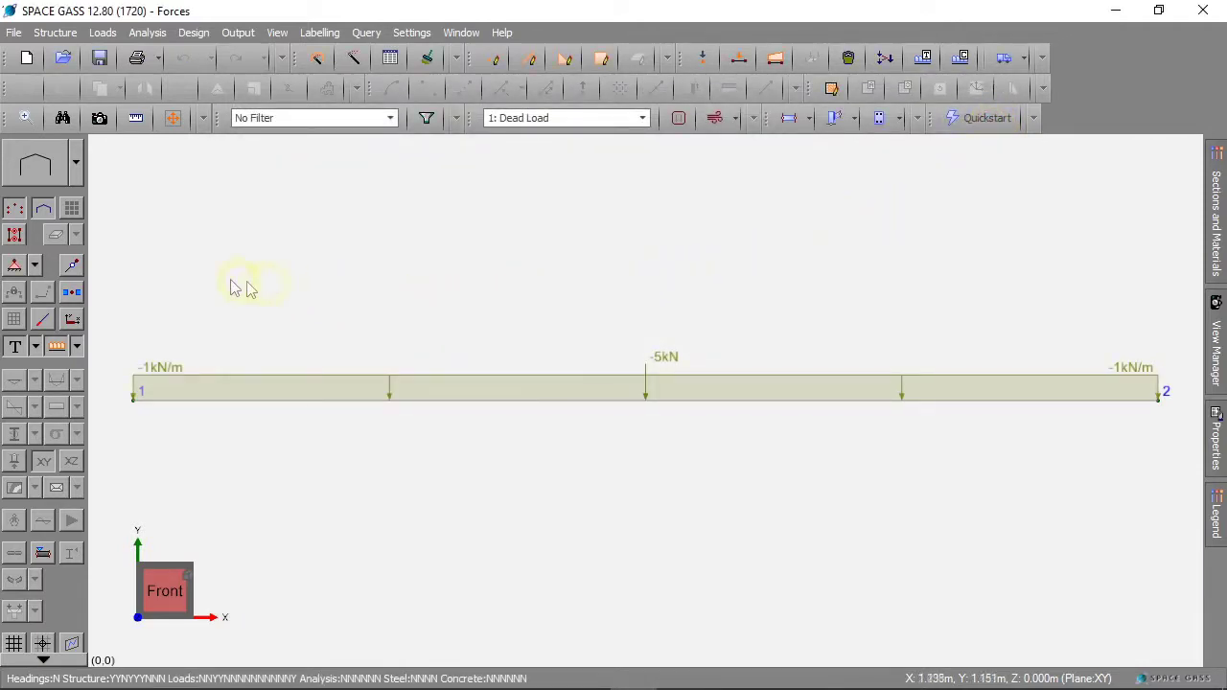
Show the pin and roller support symbols, then run a linear static analysis.
{"action": "left_click", "coordinate": [16, 269]}
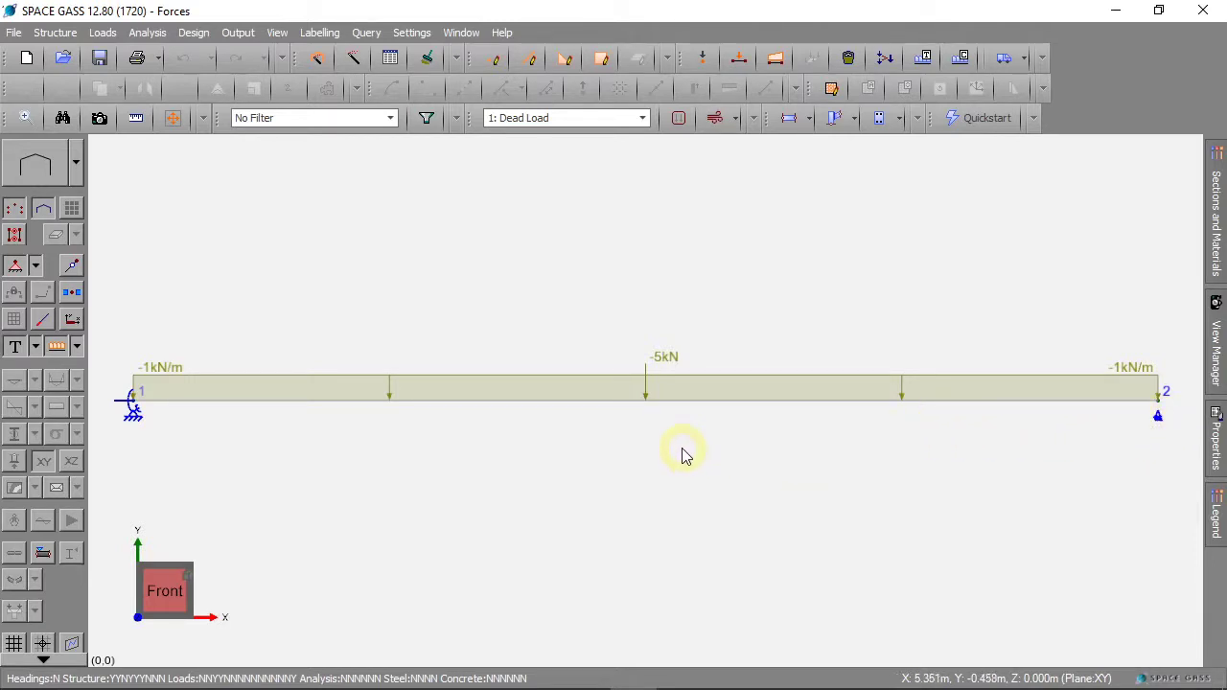
{"action": "left_click", "coordinate": [172, 117]}
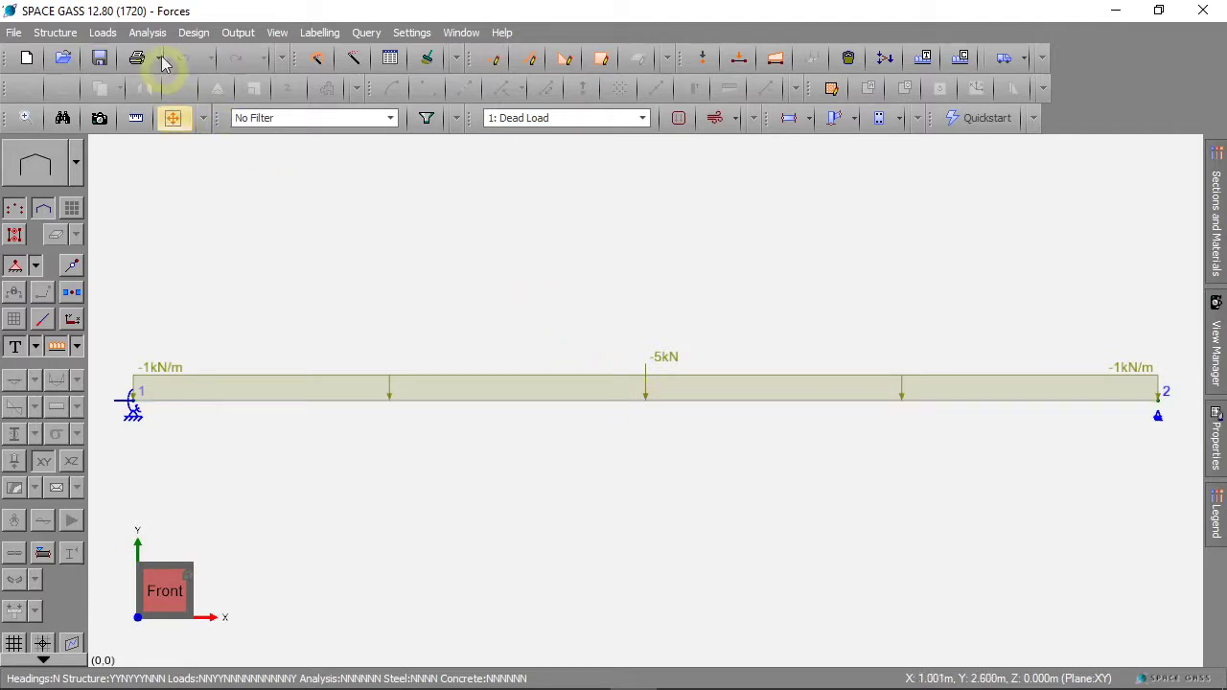
{"action": "left_click", "coordinate": [149, 33]}
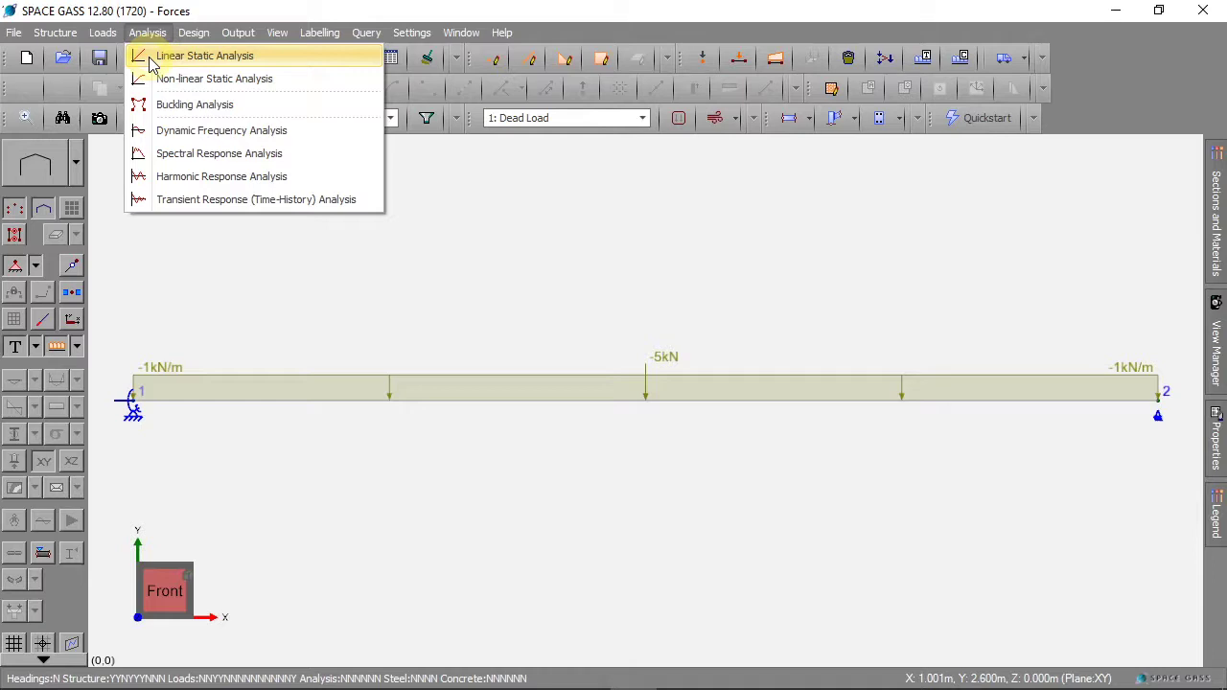
{"action": "left_click", "coordinate": [151, 60]}
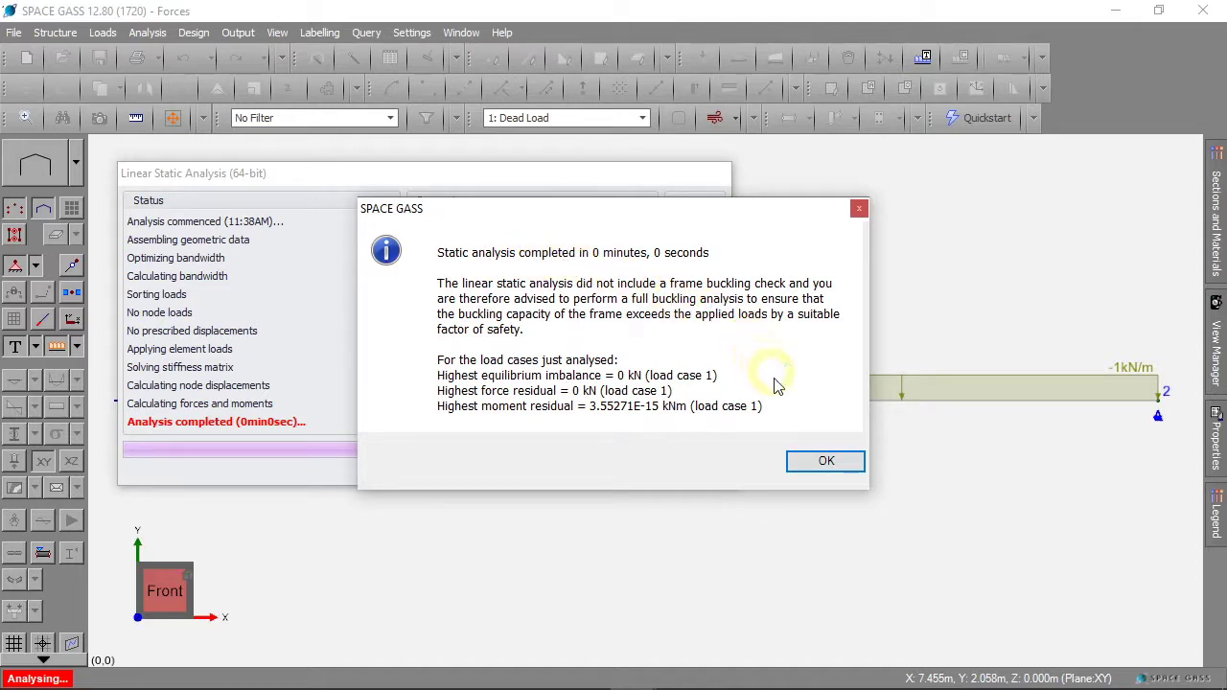
Close the analysis summary and display the 7.5kN support reactions at both beam ends.
{"action": "left_click", "coordinate": [830, 468]}
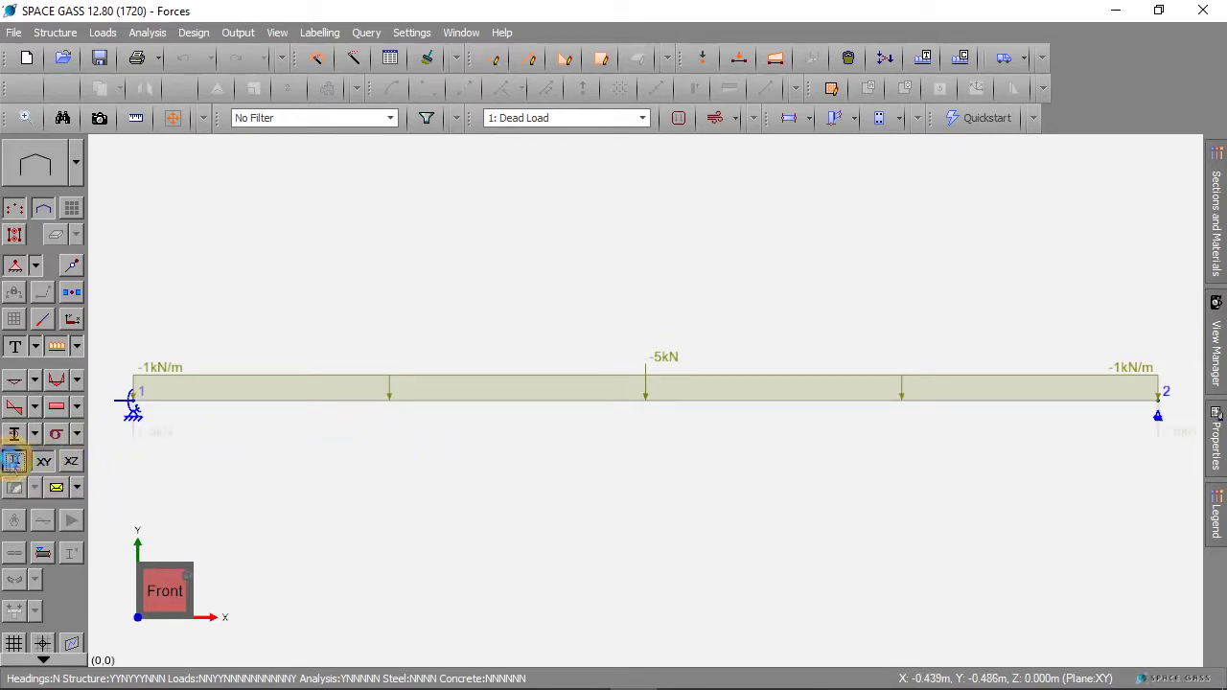
{"action": "left_click", "coordinate": [15, 464]}
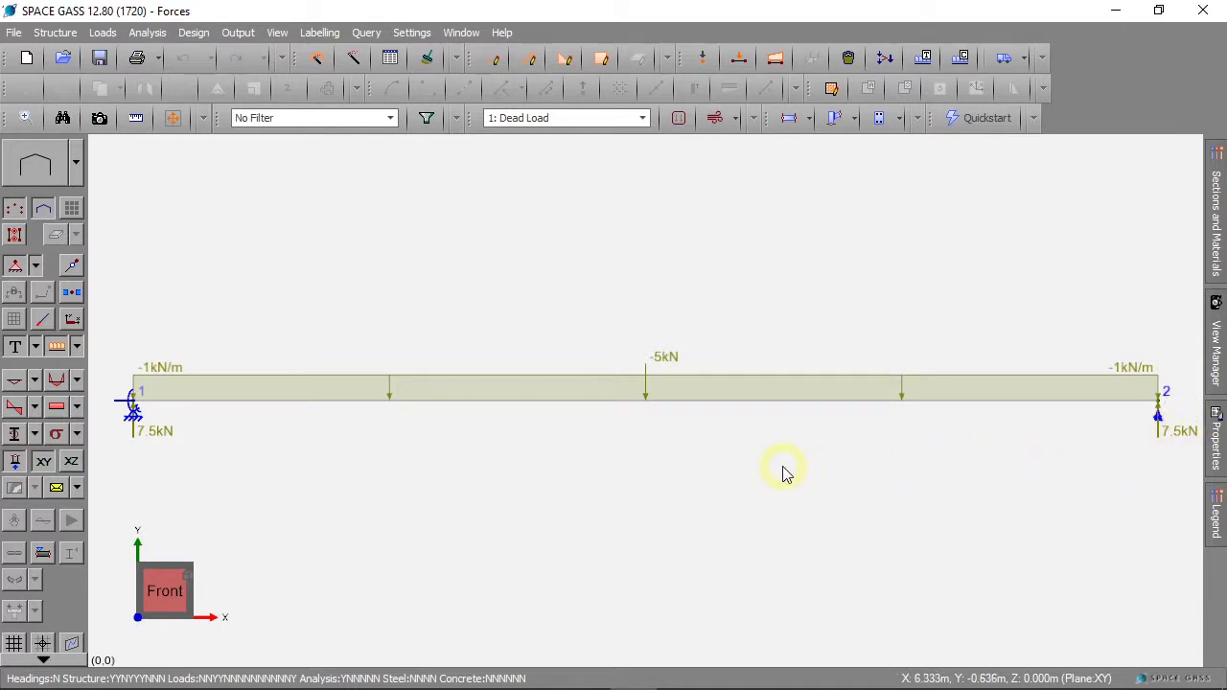
Zoom out slightly and show the shear force diagram running from 7.5kN to -7.5kN.
{"action": "scroll", "coordinate": [779, 472], "scroll_direction": "down", "scroll_amount": 1}
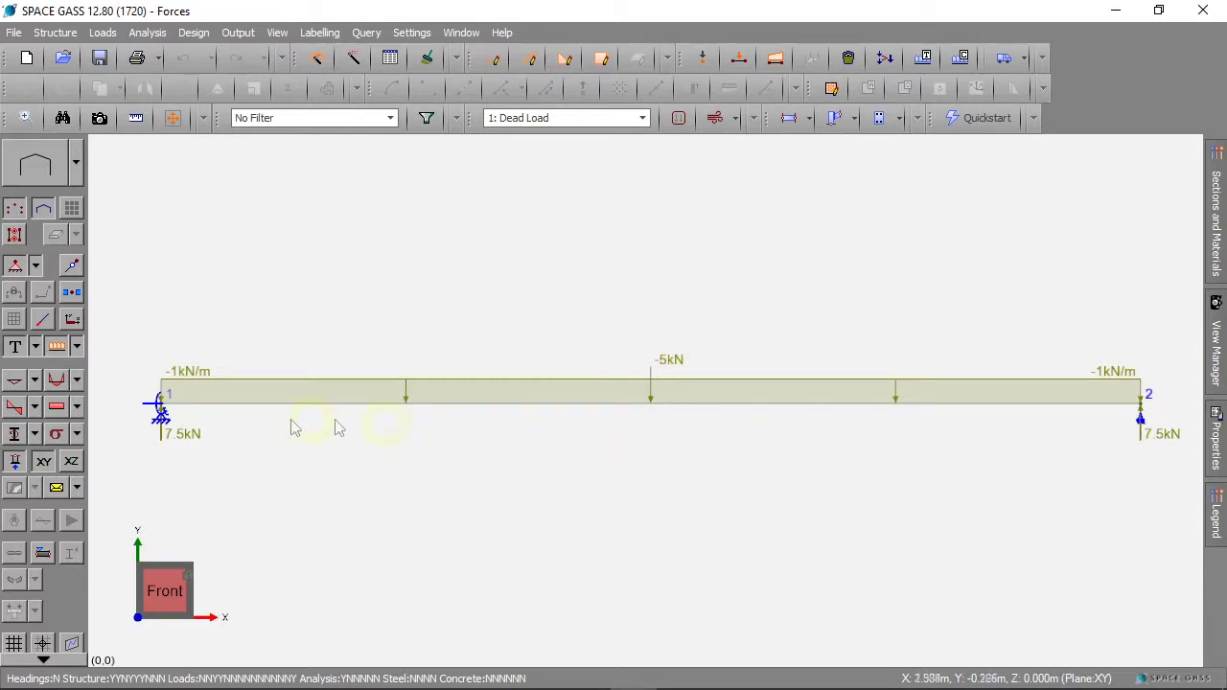
{"action": "left_click", "coordinate": [17, 406]}
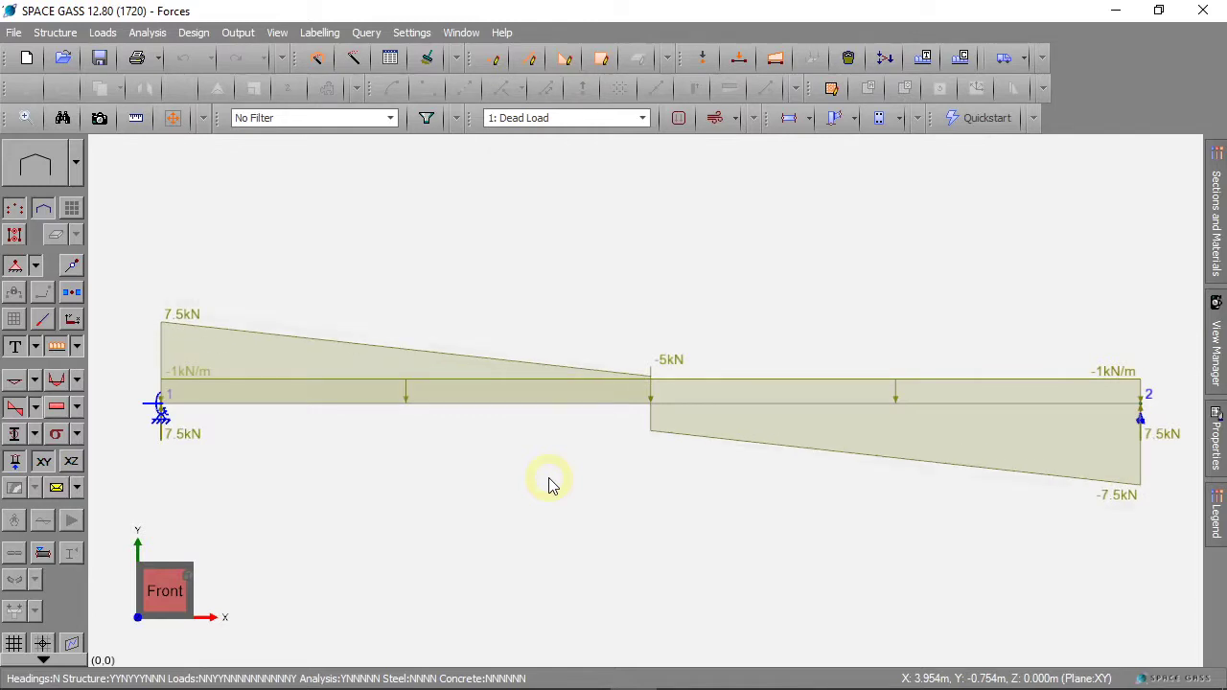
Turn off shear forces and show the bending moment diagram peaking at 25kNm.
{"action": "left_click", "coordinate": [17, 403]}
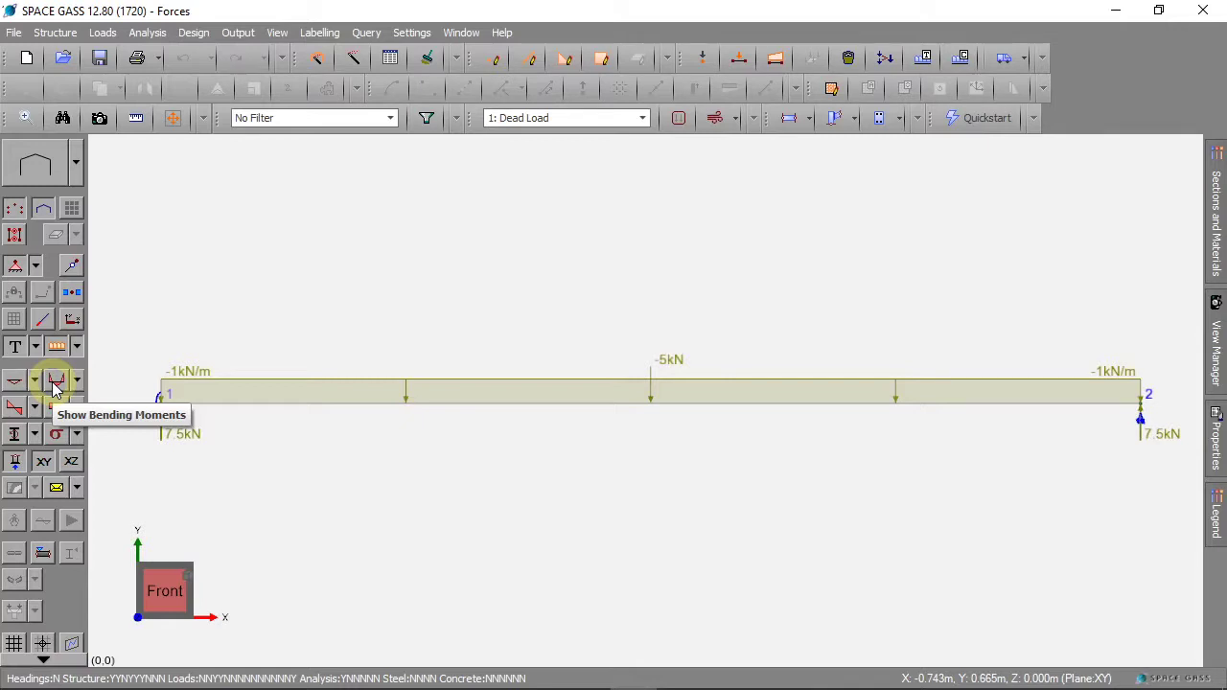
{"action": "left_click", "coordinate": [55, 383]}
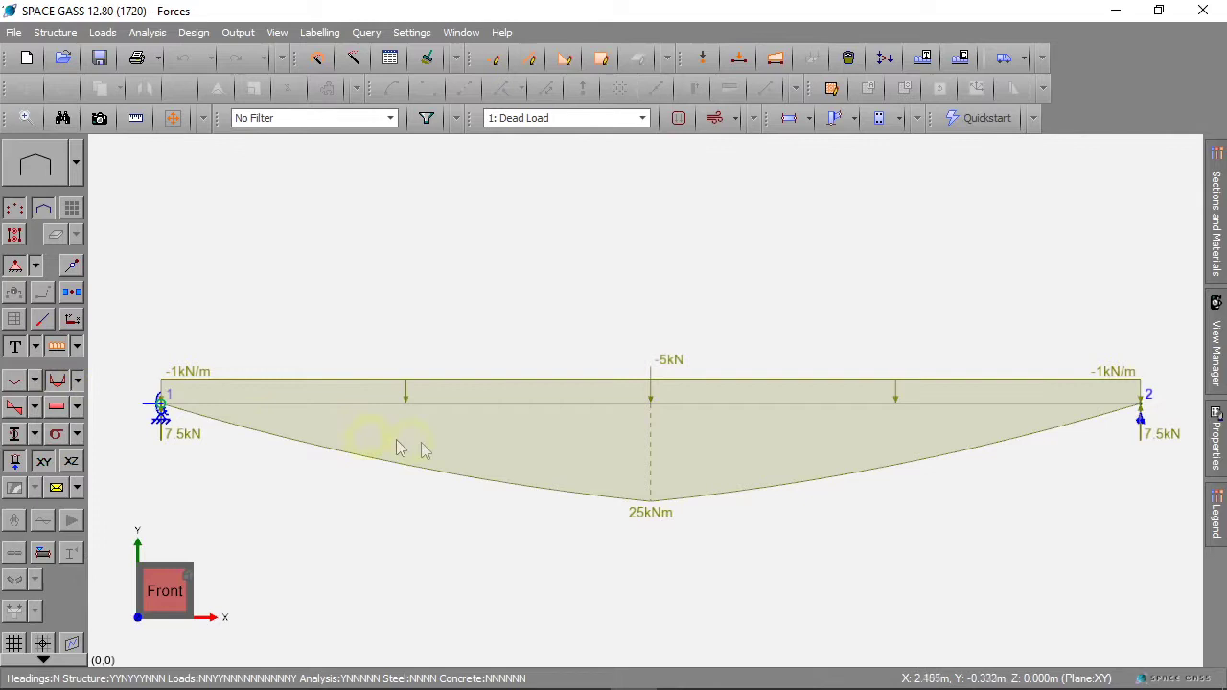
Read the moment diagram values, hide bending moments, and bring up the Show Stresses choices.
{"action": "mouse_move", "coordinate": [596, 472]}
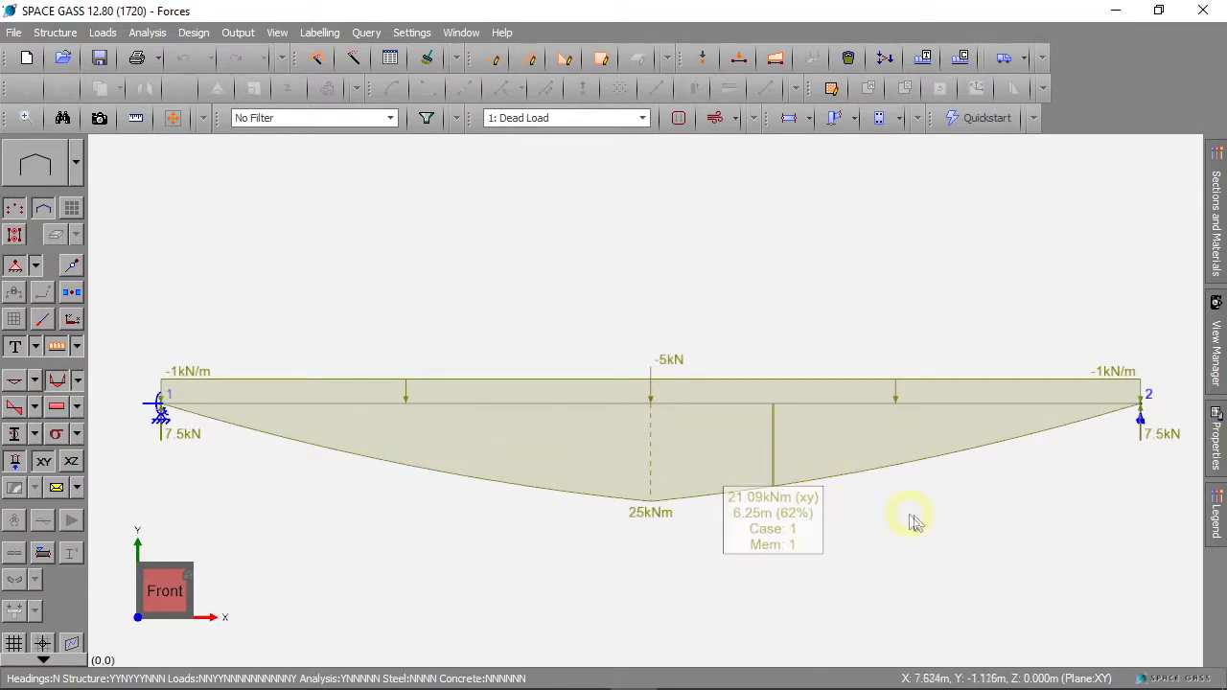
{"action": "scroll", "coordinate": [940, 537], "scroll_direction": "up", "scroll_amount": 3, "text": "ctrl"}
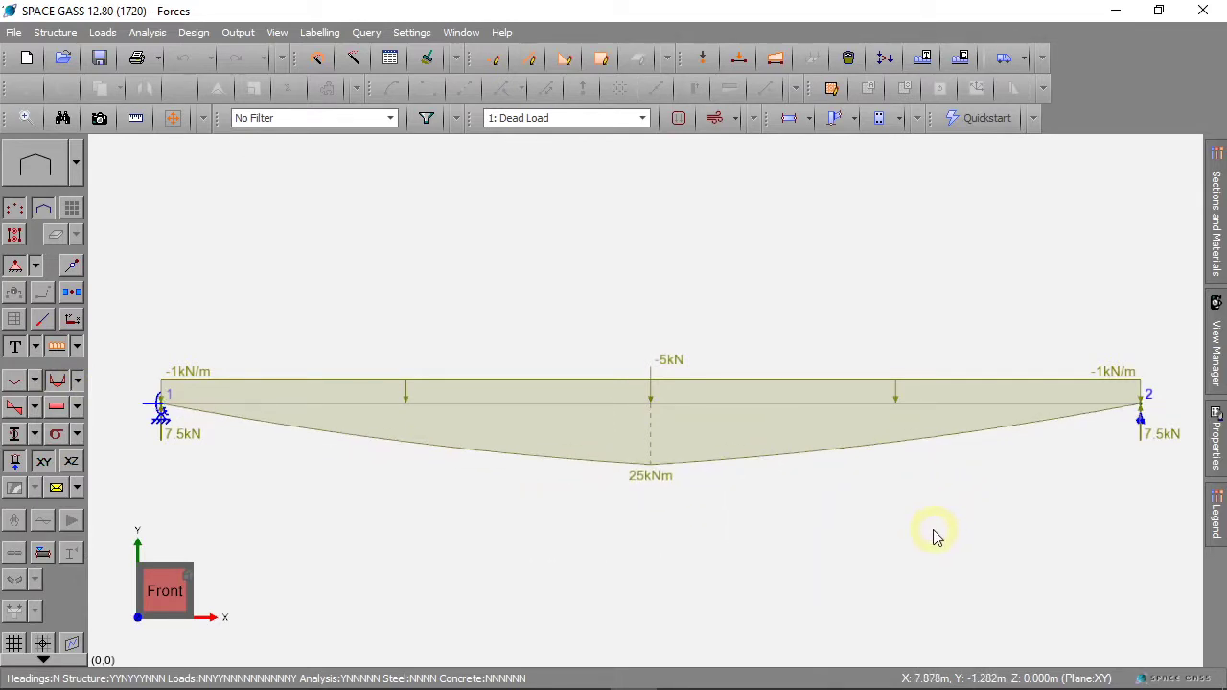
{"action": "scroll", "coordinate": [936, 537], "scroll_direction": "down", "scroll_amount": 2, "text": "ctrl"}
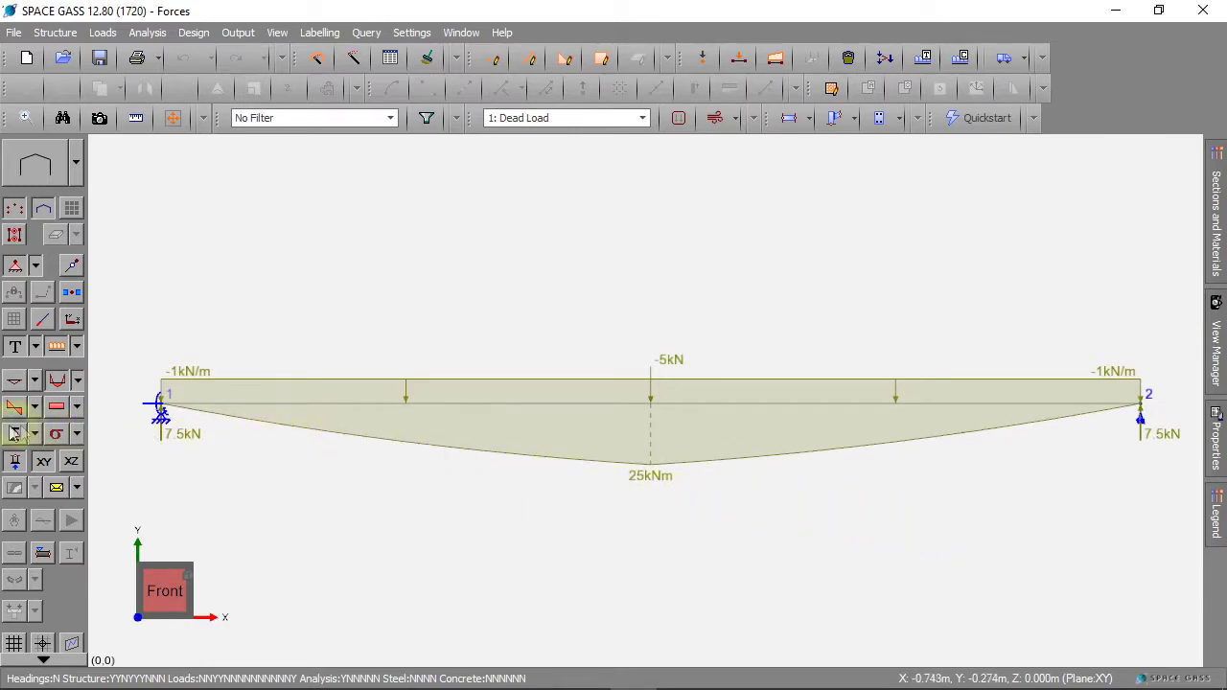
{"action": "left_click", "coordinate": [57, 381]}
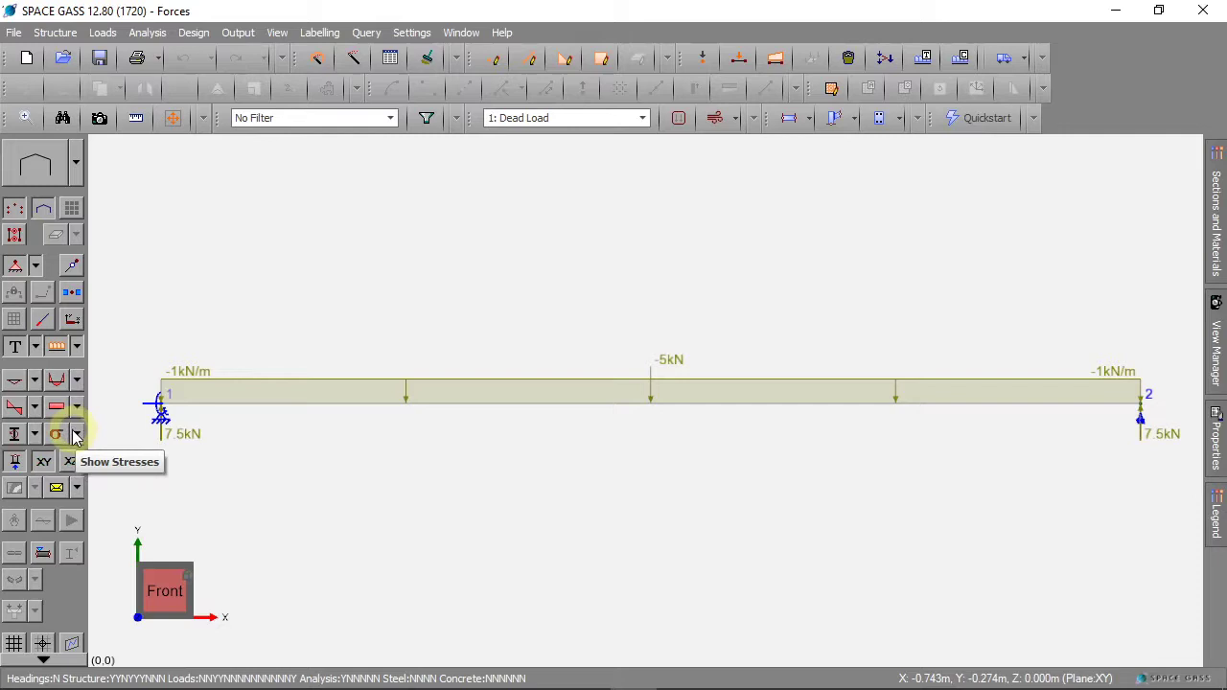
{"action": "left_click", "coordinate": [77, 436]}
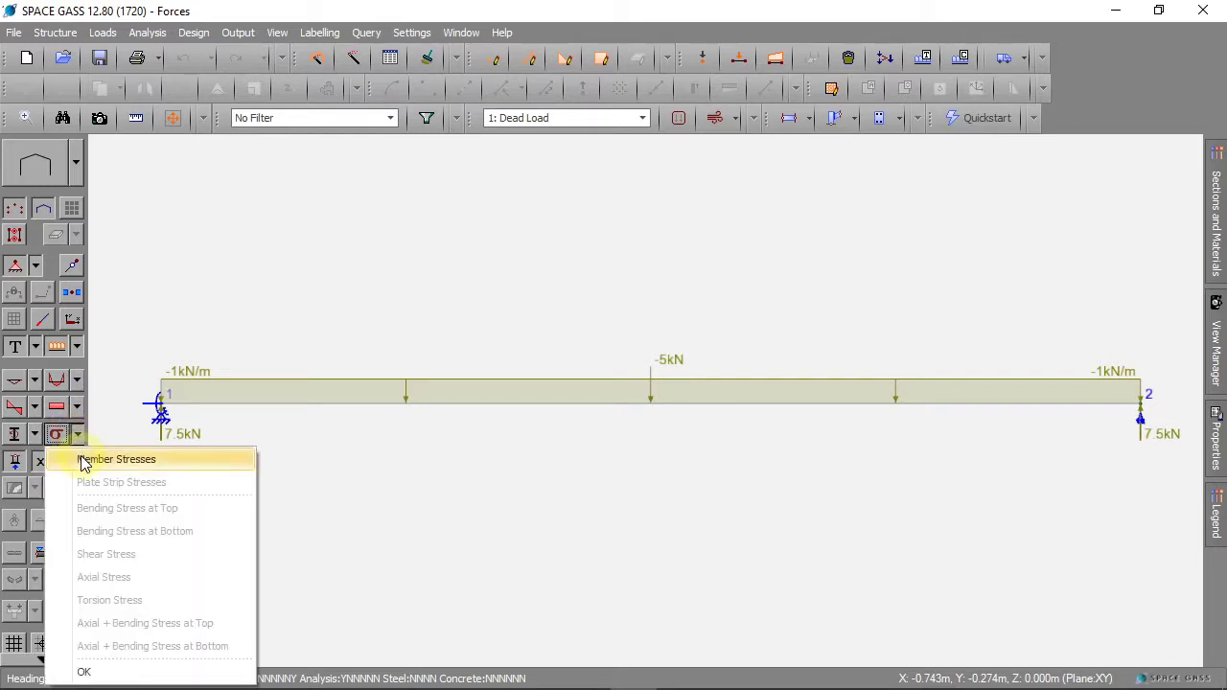
Display member bending stress at top, peaking at 58.94MPa at midspan.
{"action": "left_click", "coordinate": [85, 462]}
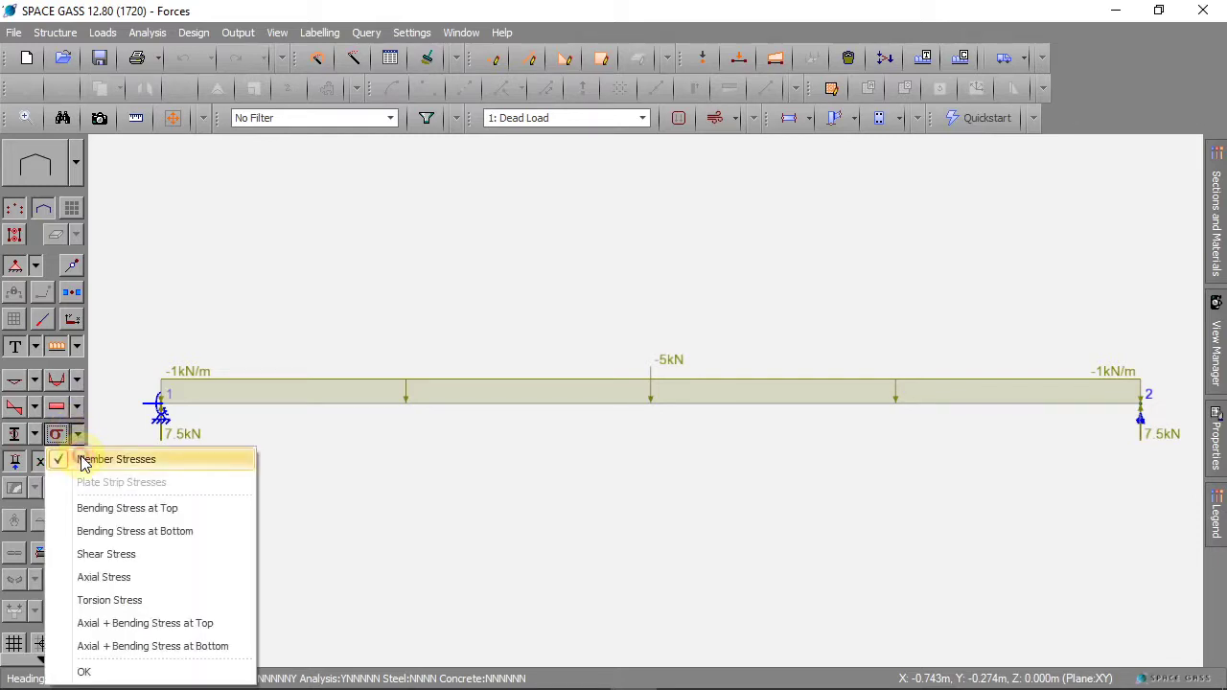
{"action": "left_click", "coordinate": [103, 513]}
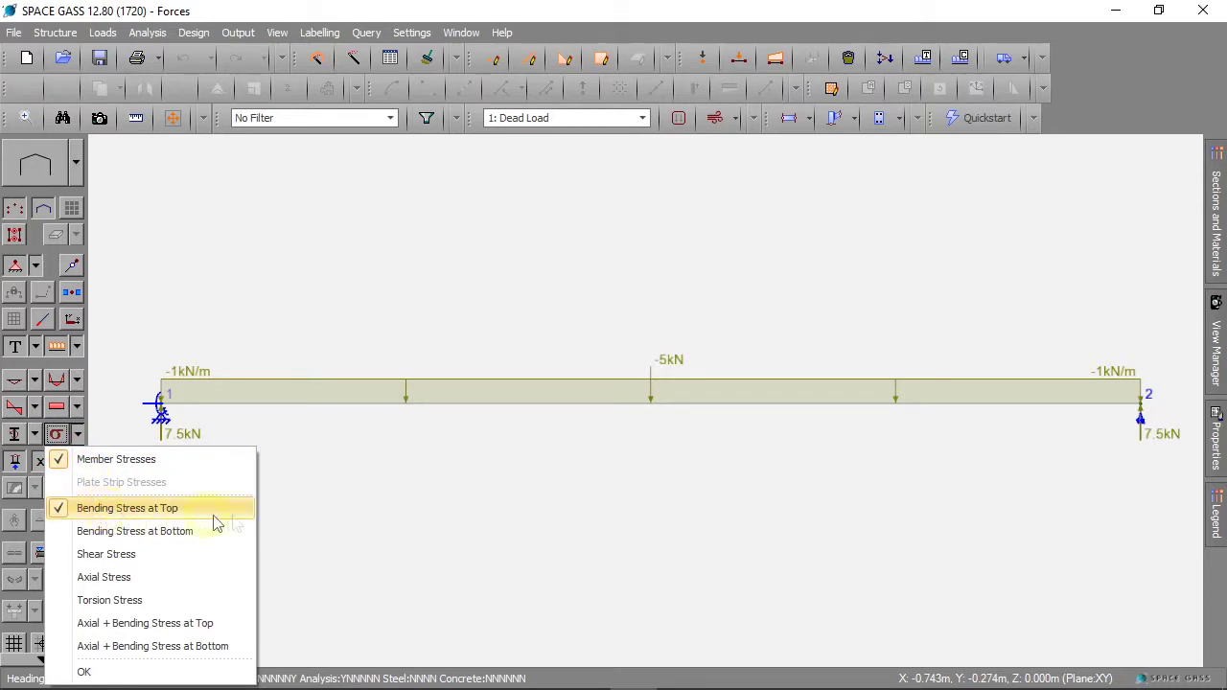
{"action": "left_click", "coordinate": [384, 527]}
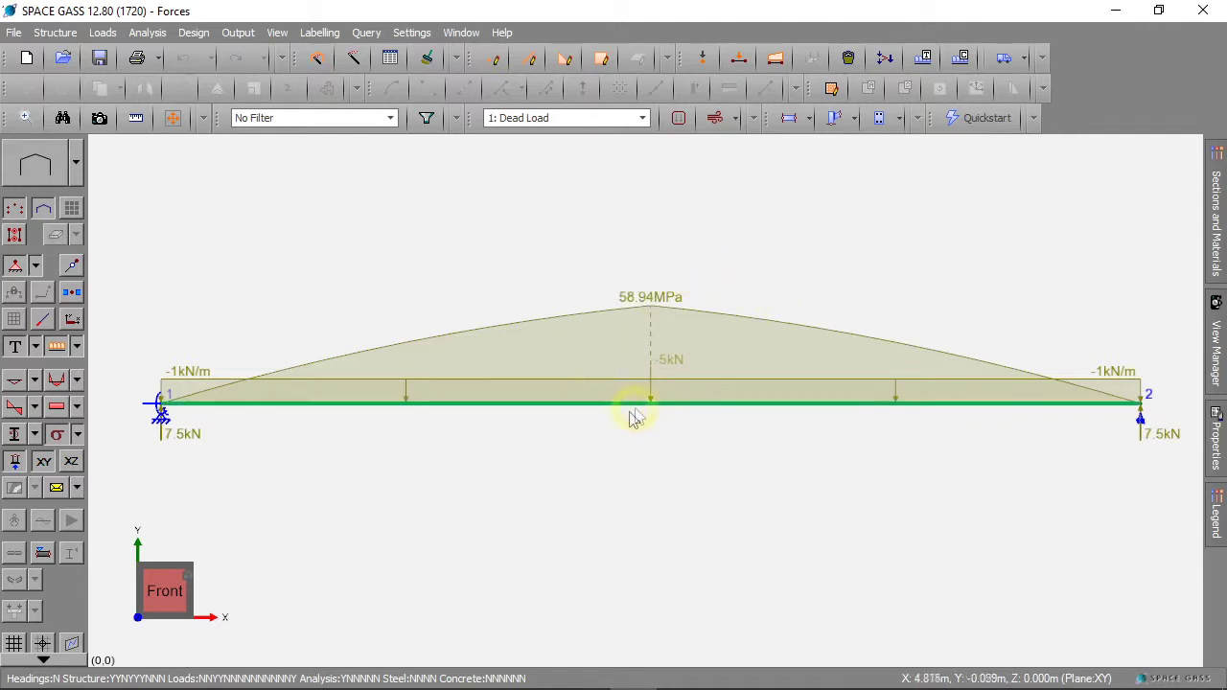
Switch to Rendered display mode and orbit the beam back to a straight front view.
{"action": "left_click", "coordinate": [76, 163]}
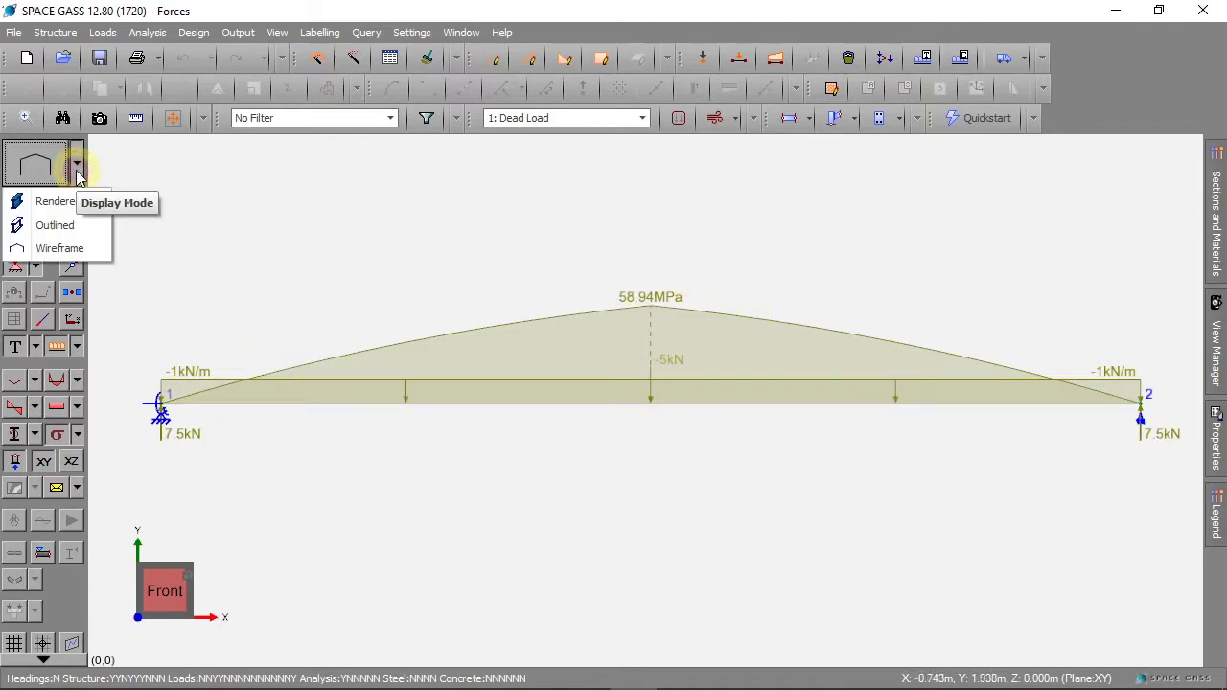
{"action": "left_click", "coordinate": [54, 203]}
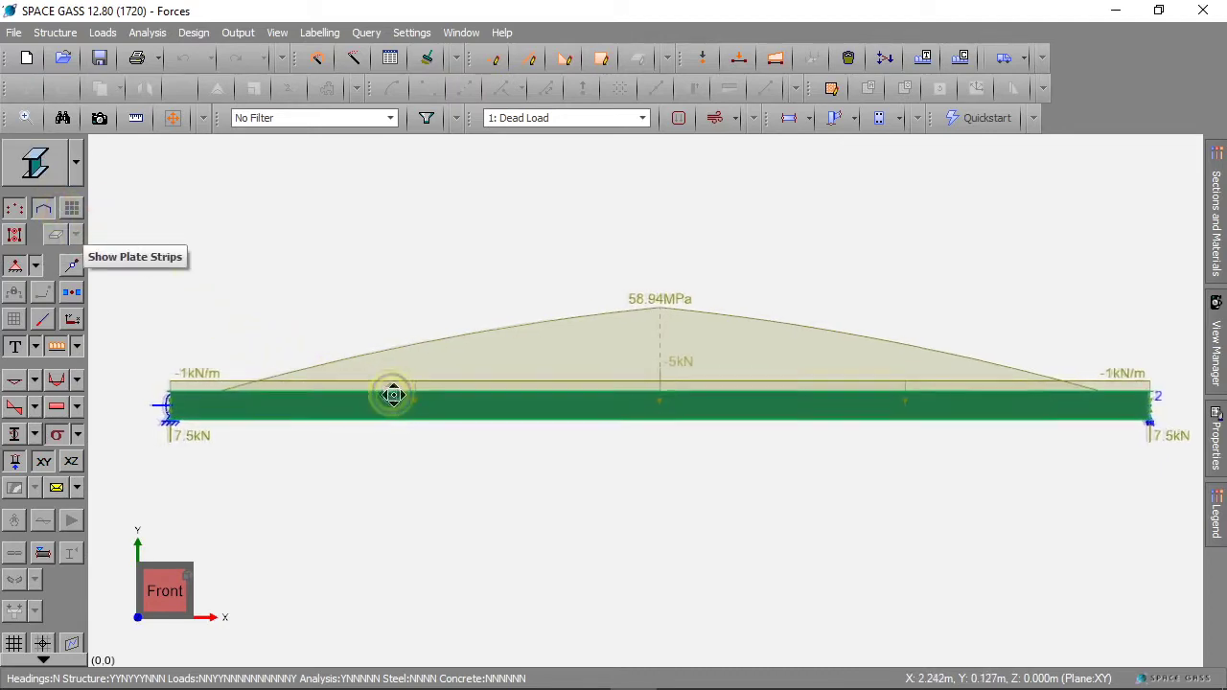
{"action": "mouse_move", "coordinate": [392, 391]}
{"action": "middle_mouse_down"}
{"action": "mouse_move", "coordinate": [422, 433]}
{"action": "mouse_move", "coordinate": [475, 436]}
{"action": "middle_mouse_up"}
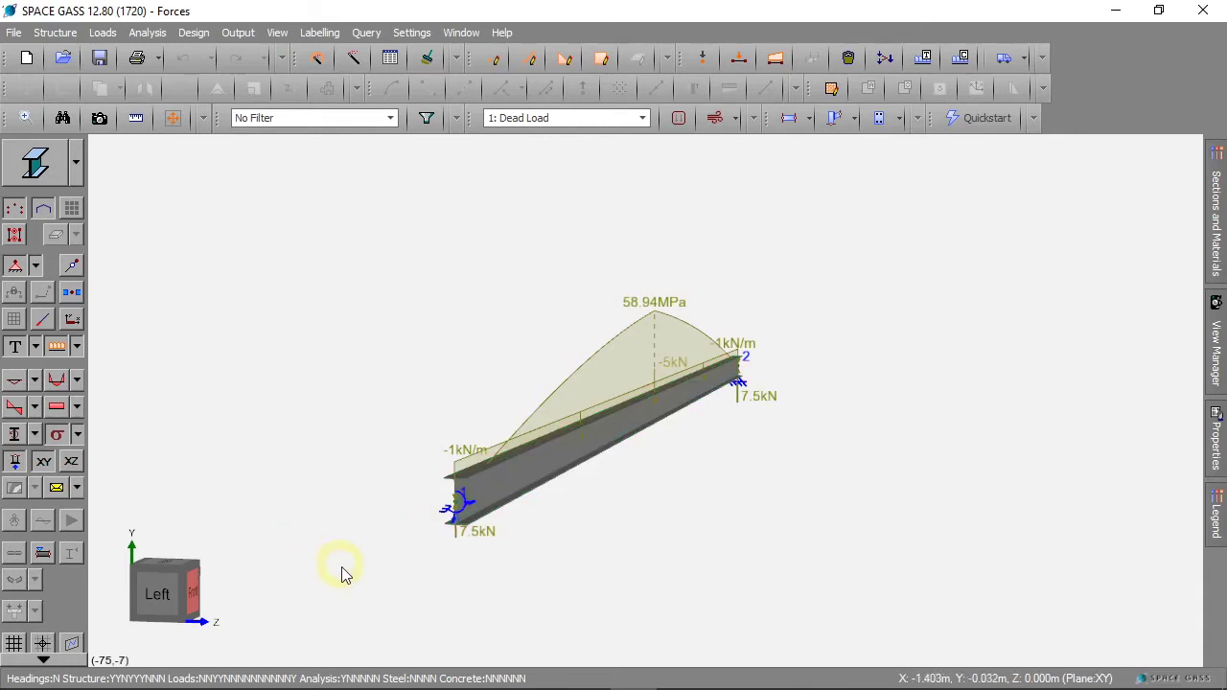
{"action": "middle_click_drag", "start_coordinate": [385, 566], "coordinate": [372, 563], "text": "shift"}
{"action": "middle_click_drag", "start_coordinate": [652, 550], "coordinate": [528, 543]}
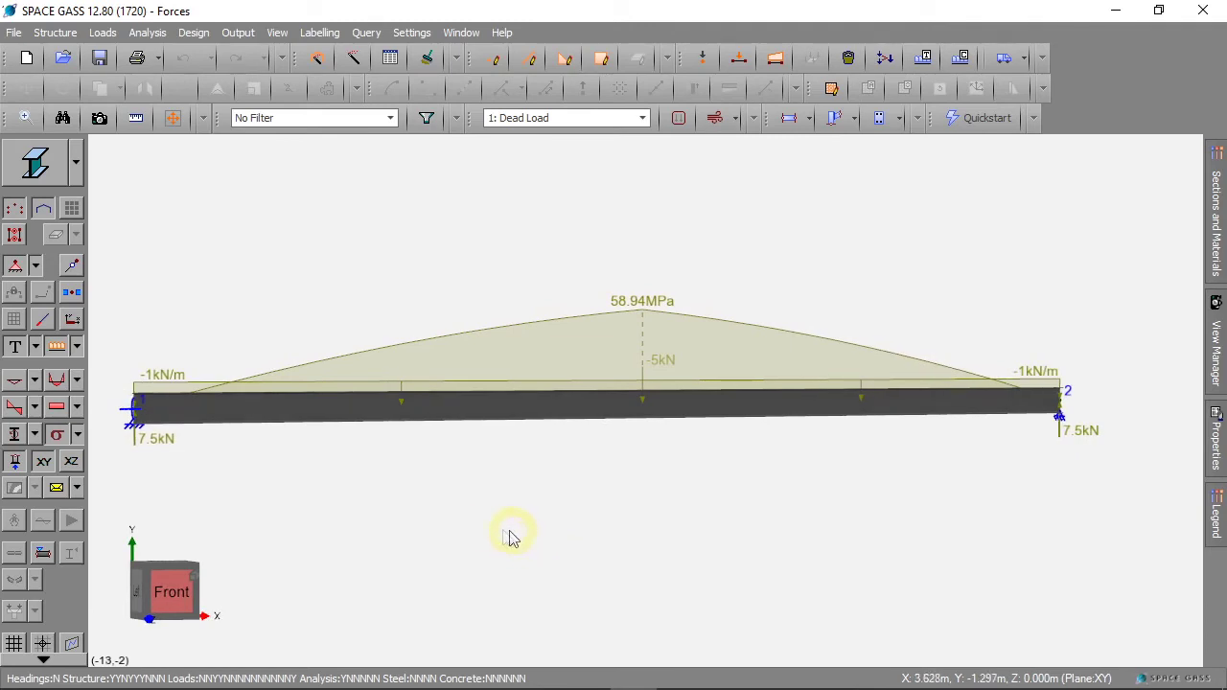
{"action": "left_click", "coordinate": [168, 590]}
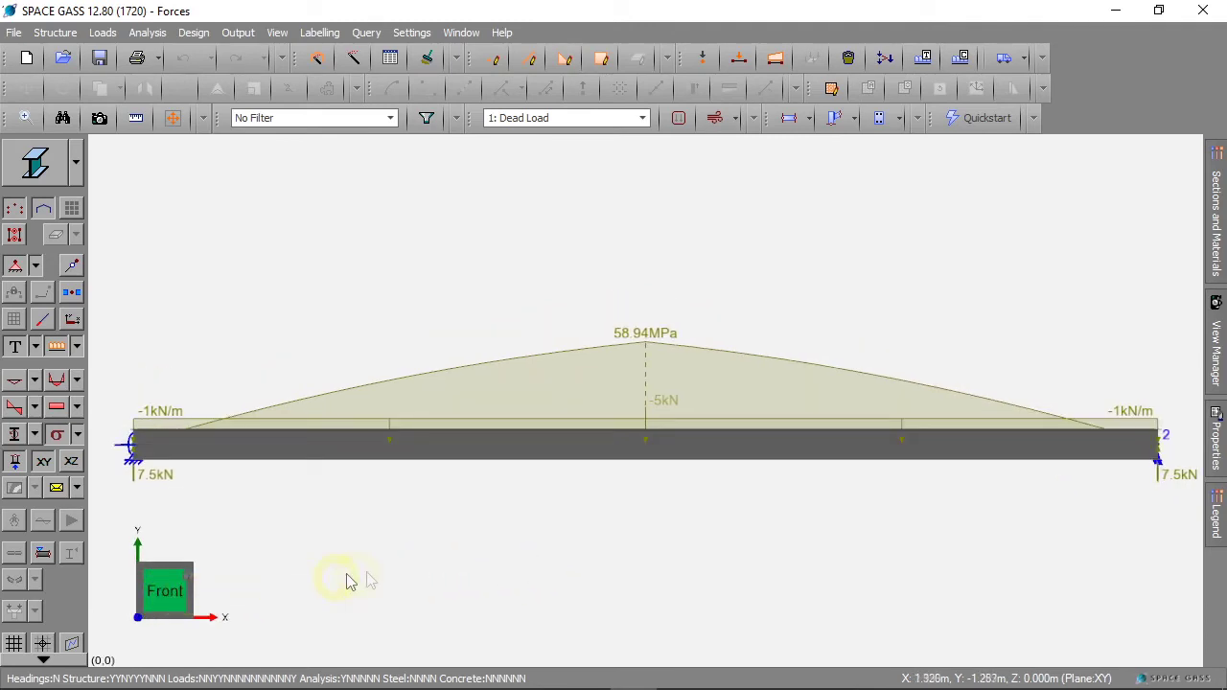